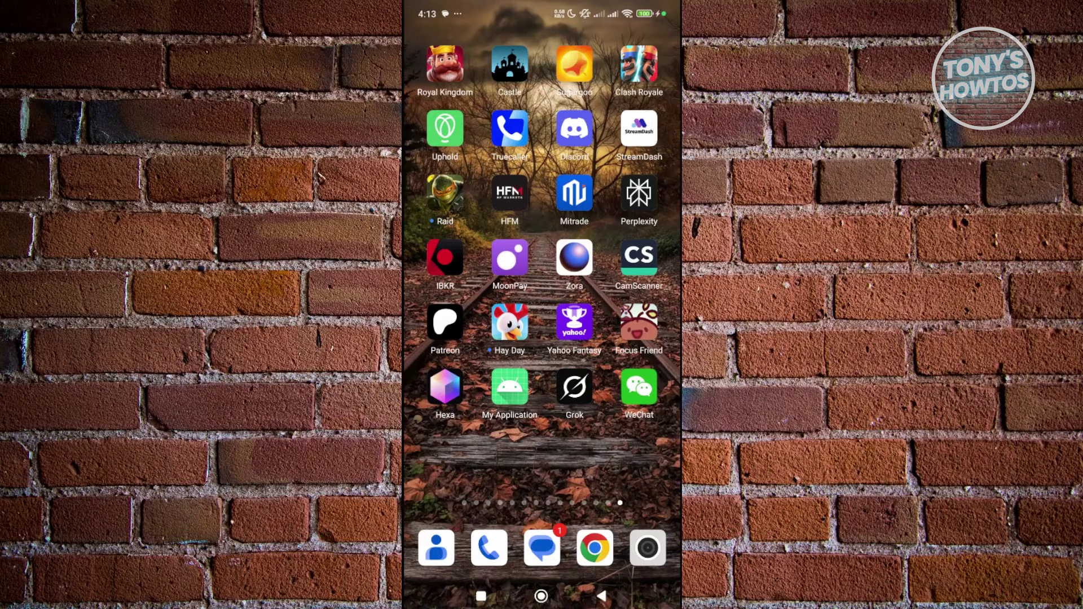
Launch WeChat from the Android home screen to reach its welcome screen.
{"action": "left_click", "coordinate": [638, 391]}
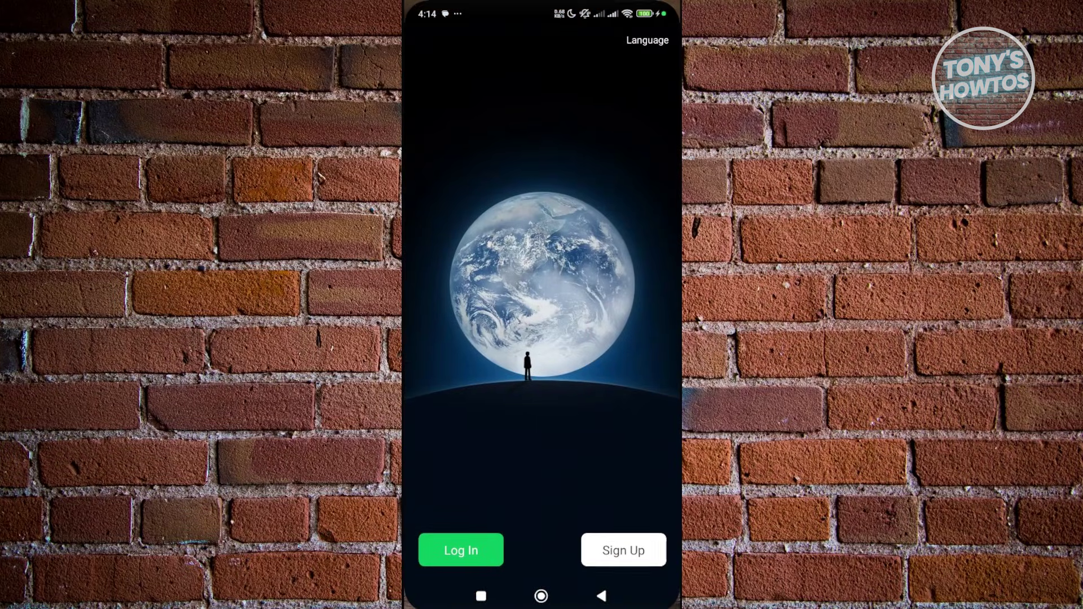
Start Sign Up via Mobile, acknowledge the privacy policy, and begin Security Verification.
{"action": "left_click", "coordinate": [623, 548]}
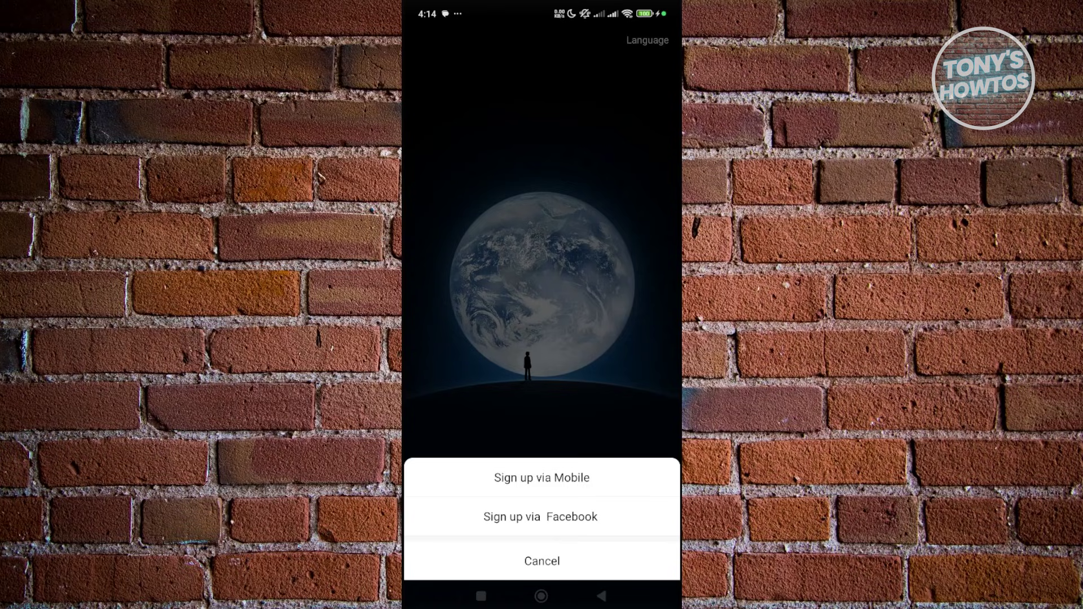
{"action": "left_click", "coordinate": [541, 477]}
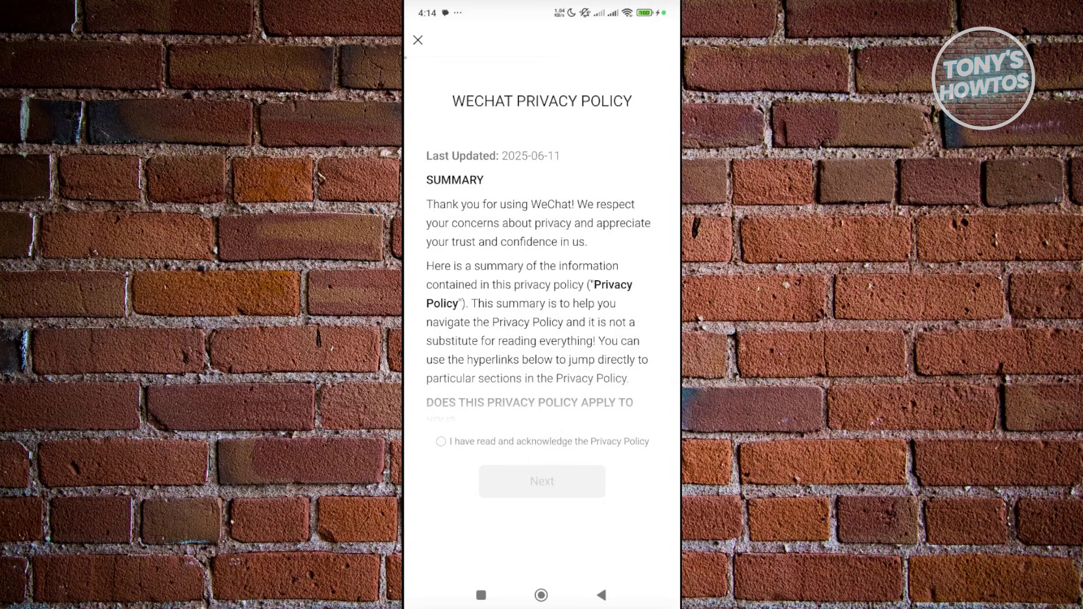
{"action": "left_click", "coordinate": [441, 441]}
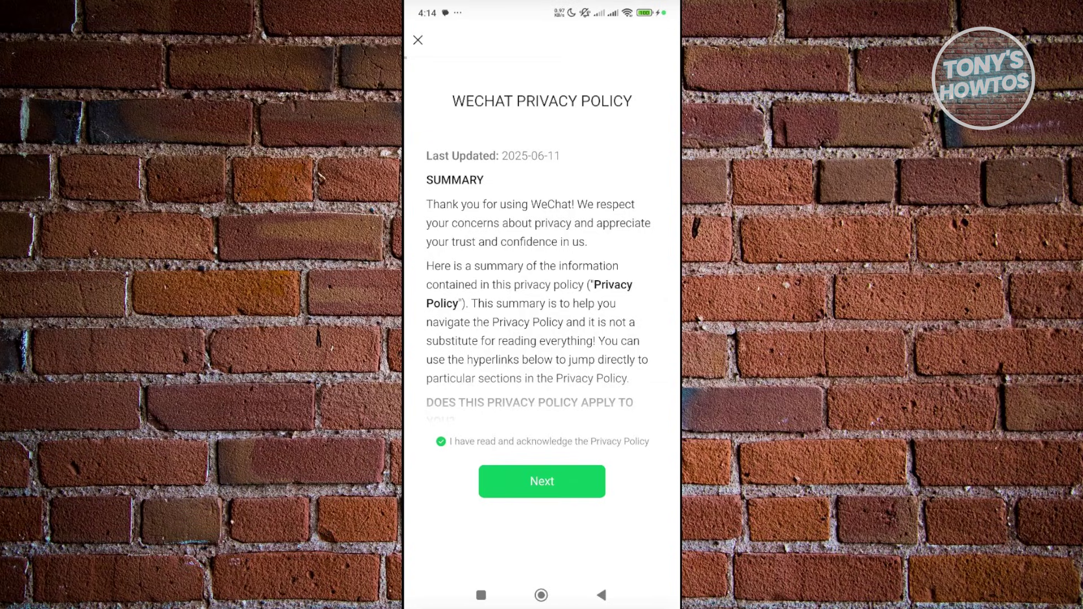
{"action": "left_click", "coordinate": [541, 481]}
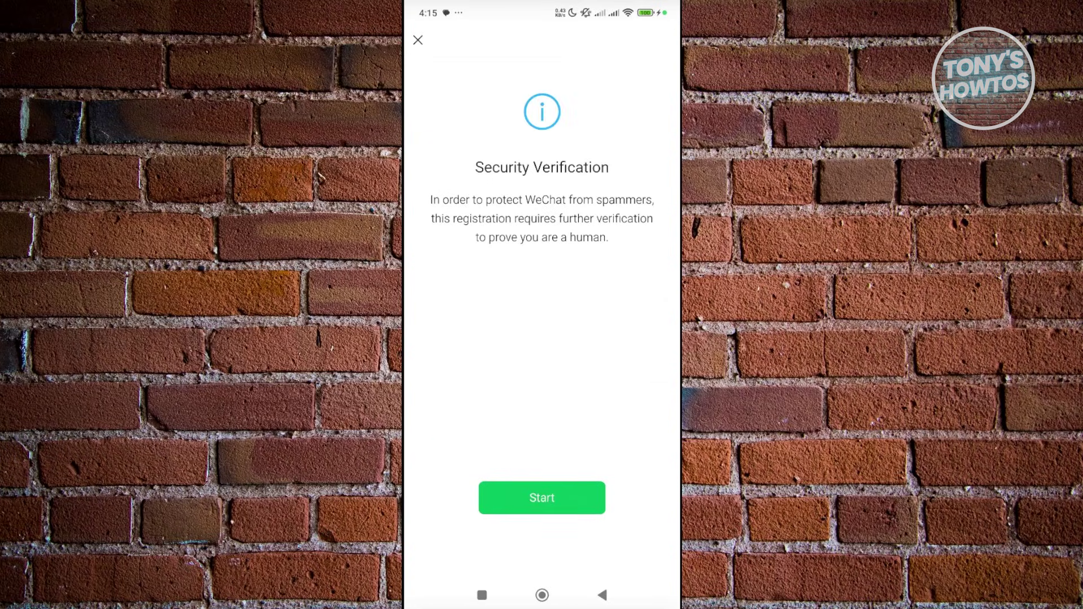
{"action": "left_click", "coordinate": [542, 498]}
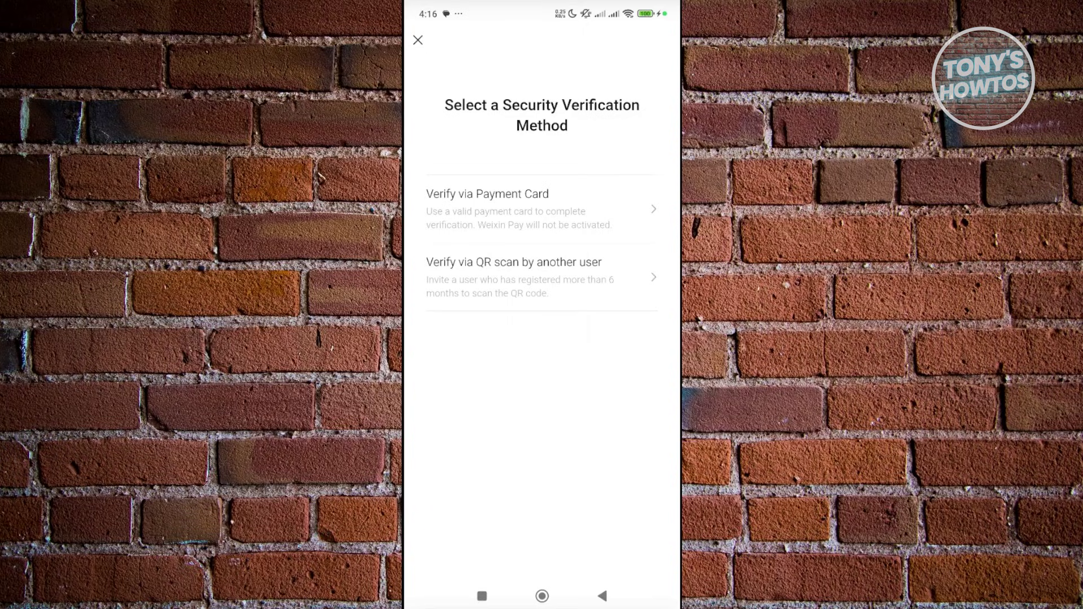
Choose Verify via Payment Card so the Verify bank card form opens.
{"action": "left_click", "coordinate": [518, 208]}
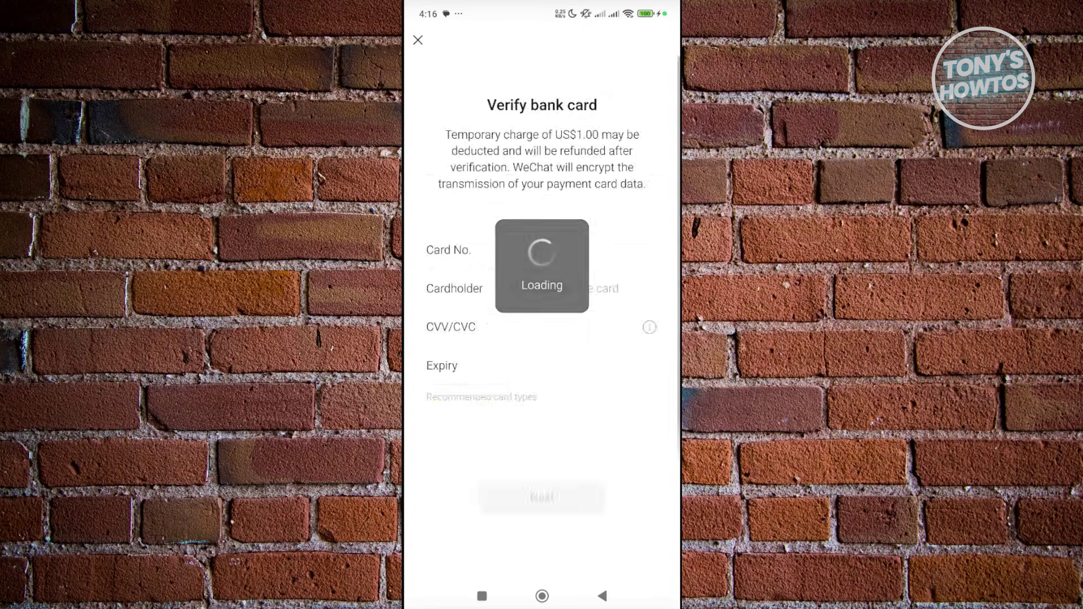